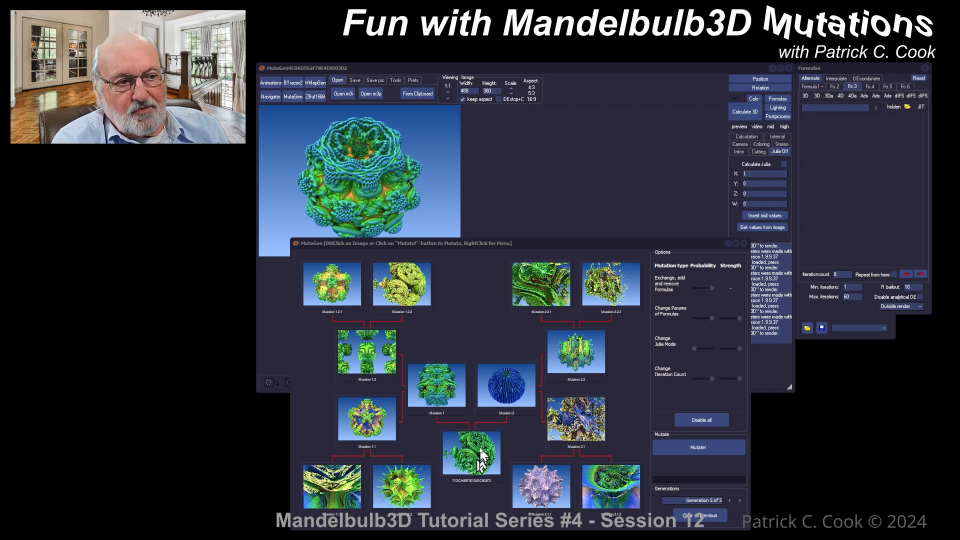
Step back and forth through the earlier mutation generations to compare their thumbnails
click(730, 500)
click(730, 500)
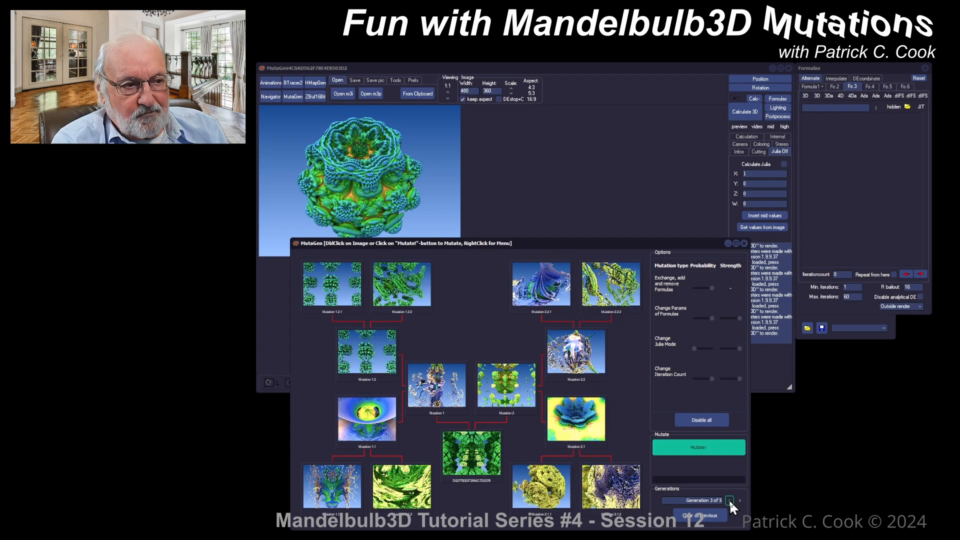
click(729, 500)
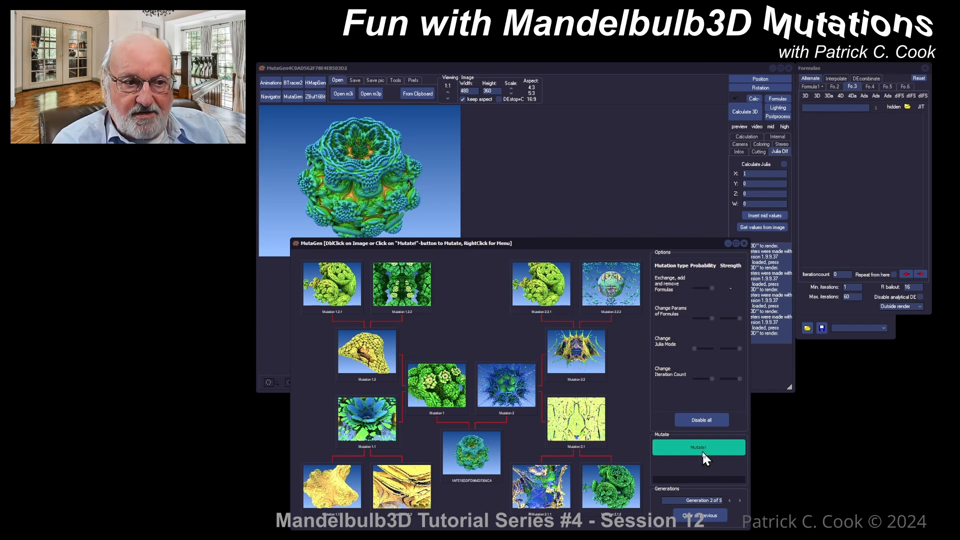
click(740, 500)
click(740, 500)
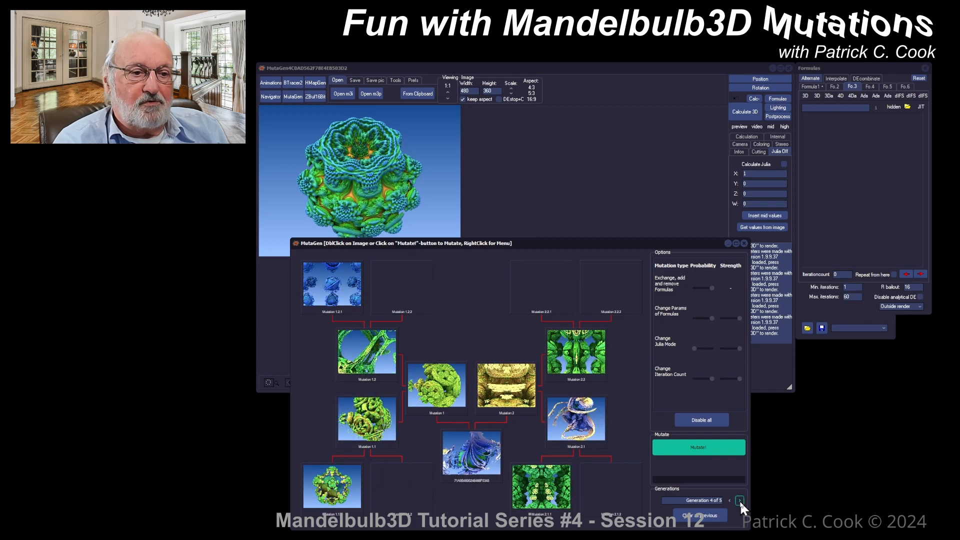
click(740, 500)
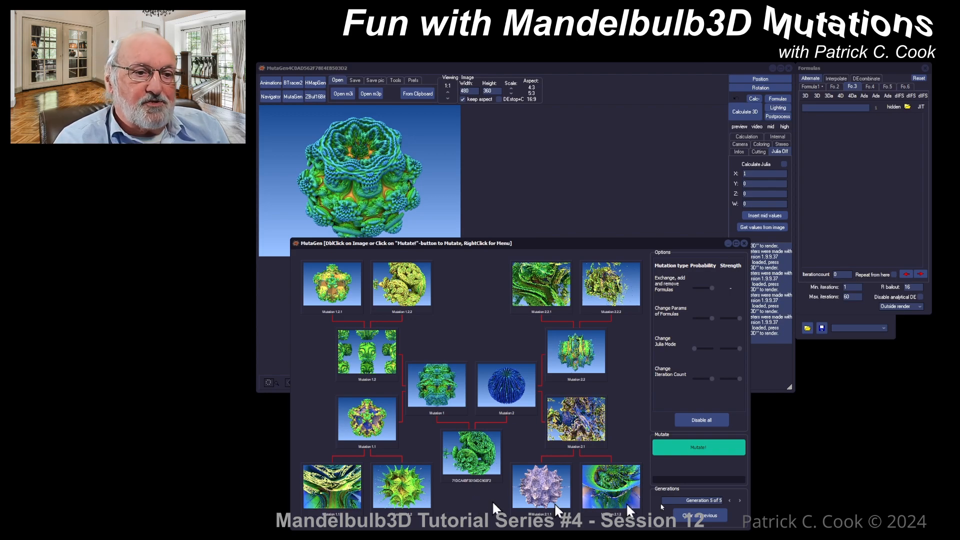
click(729, 500)
click(729, 500)
click(729, 500)
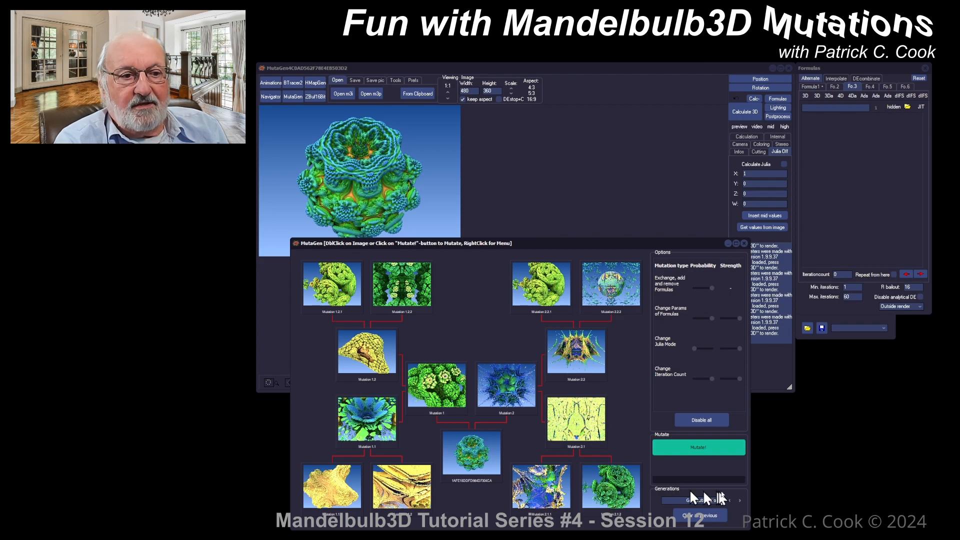
click(740, 500)
click(741, 501)
click(740, 500)
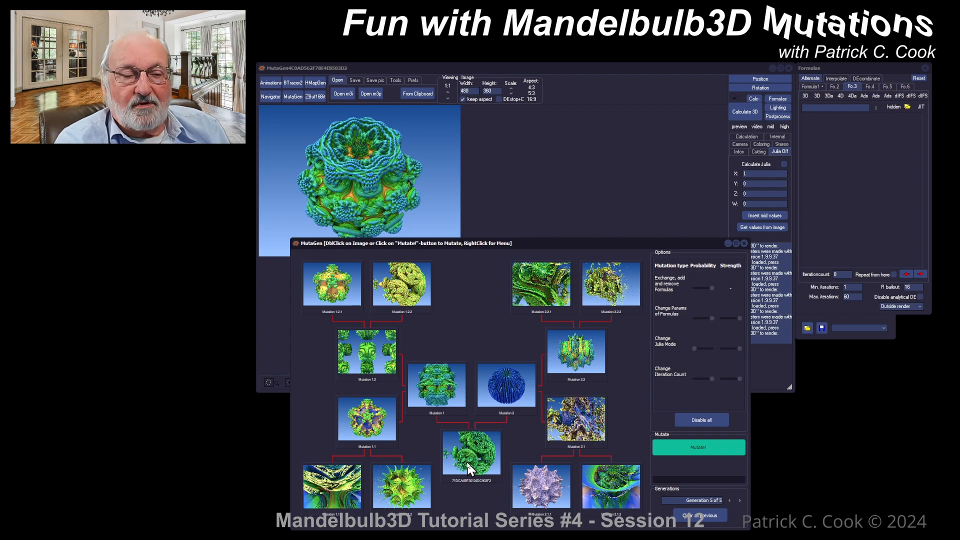
Start a mutation from the Mutation 2.2.2 thumbnail and cancel the run
double_click(614, 295)
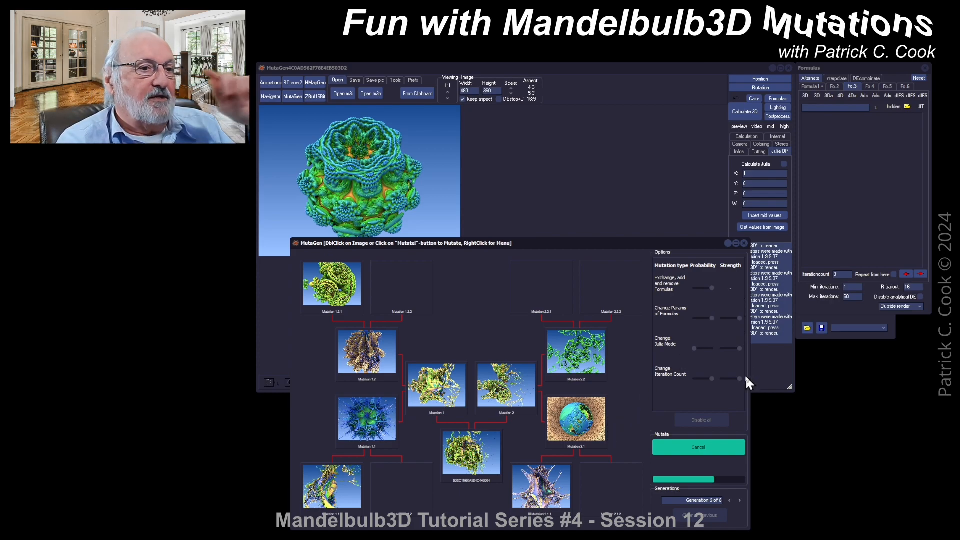
click(699, 447)
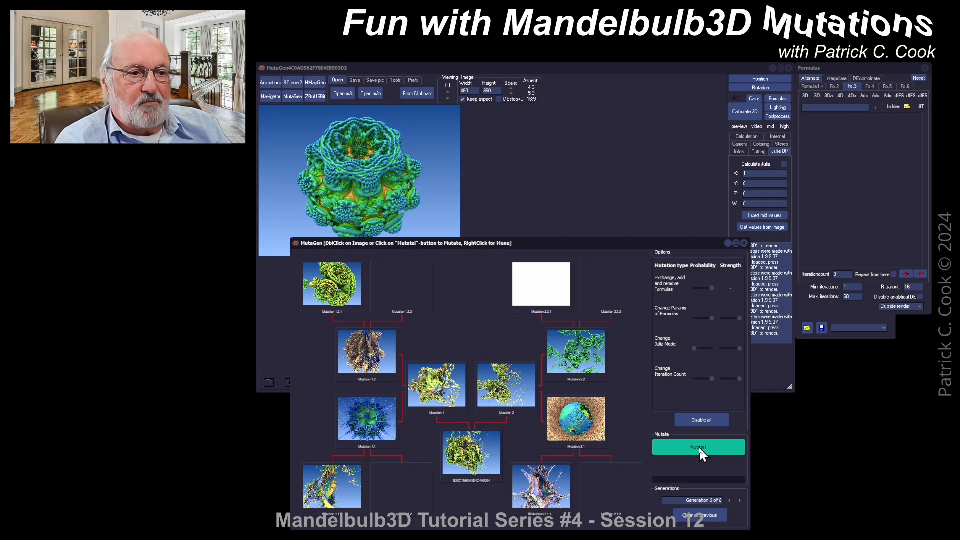
Disable all mutation types and clear all previous generations, confirming the prompt
click(702, 419)
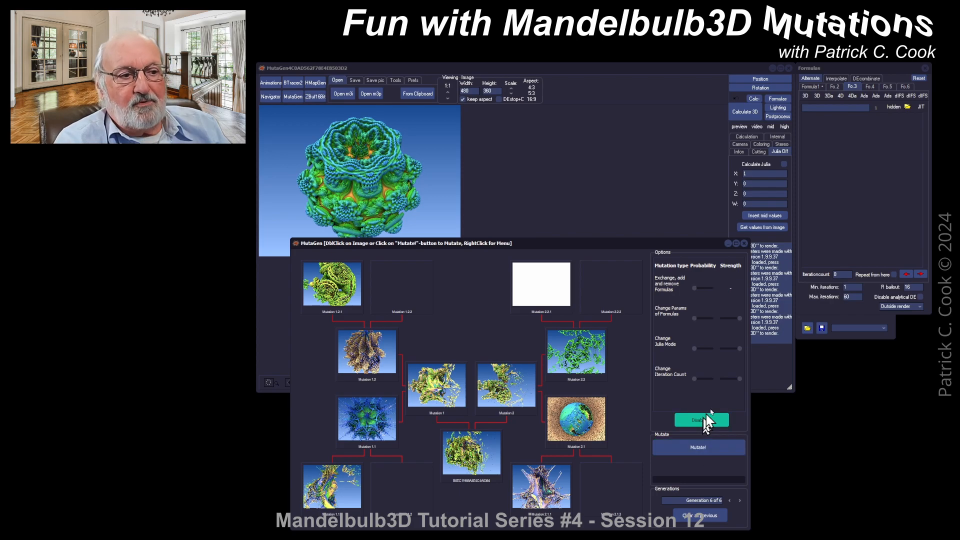
click(690, 517)
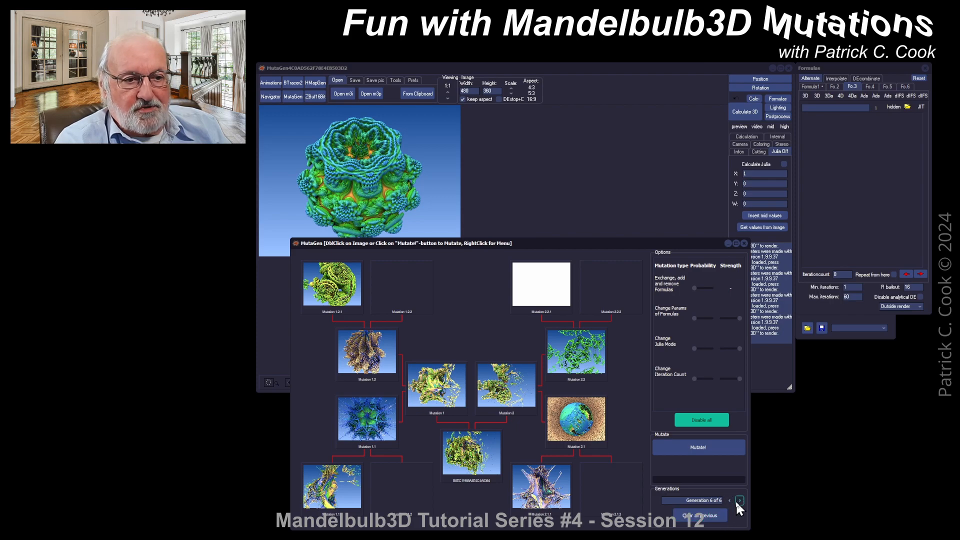
click(697, 518)
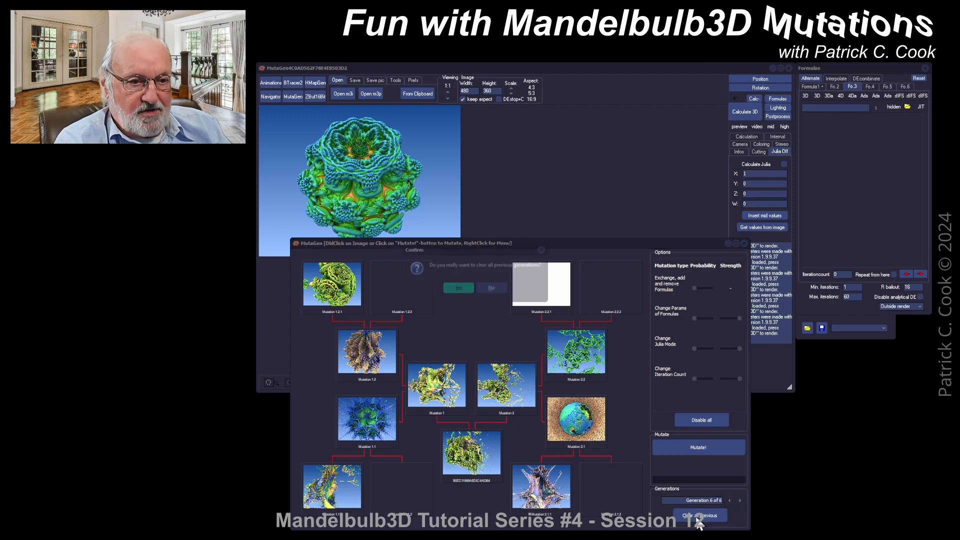
click(464, 287)
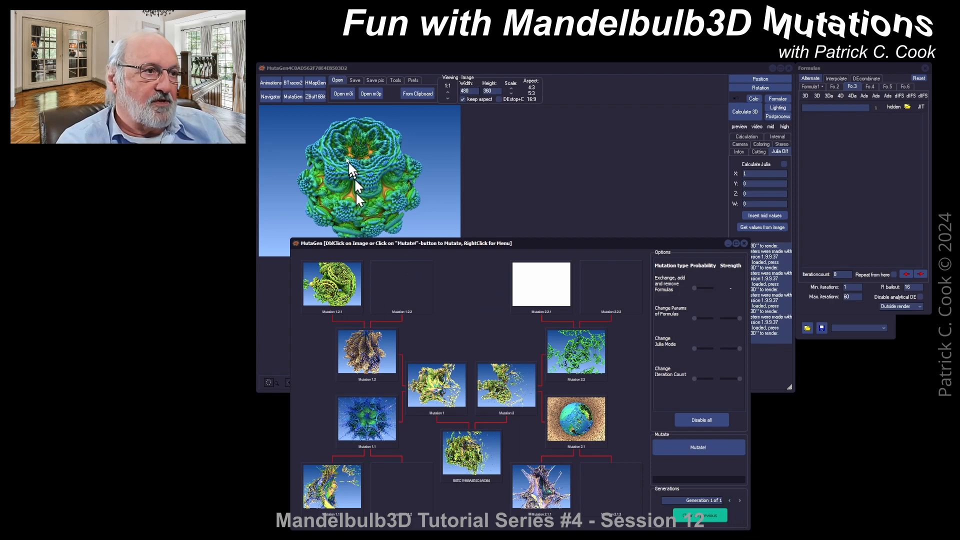
Send the main window's fractal into MutaGen as the new parent and disable all mutation types
click(292, 94)
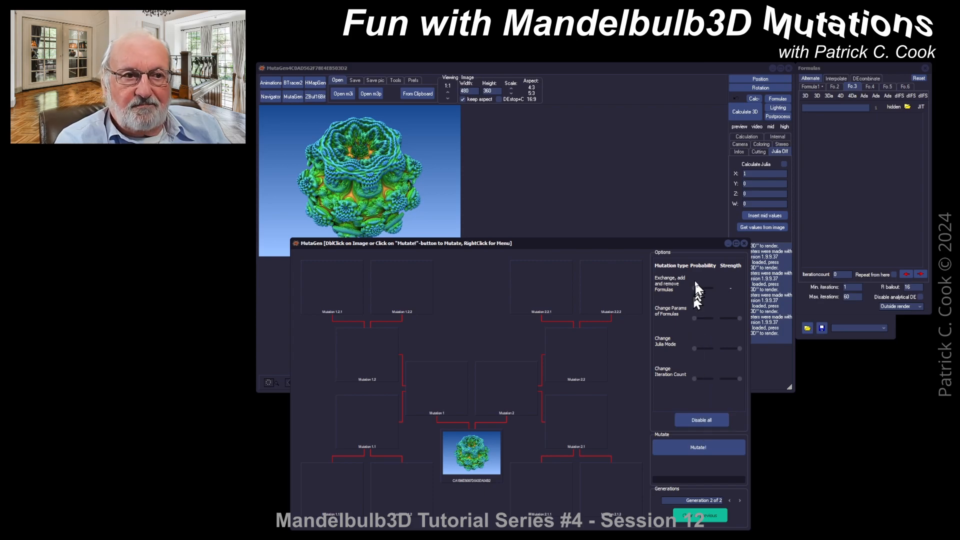
click(702, 422)
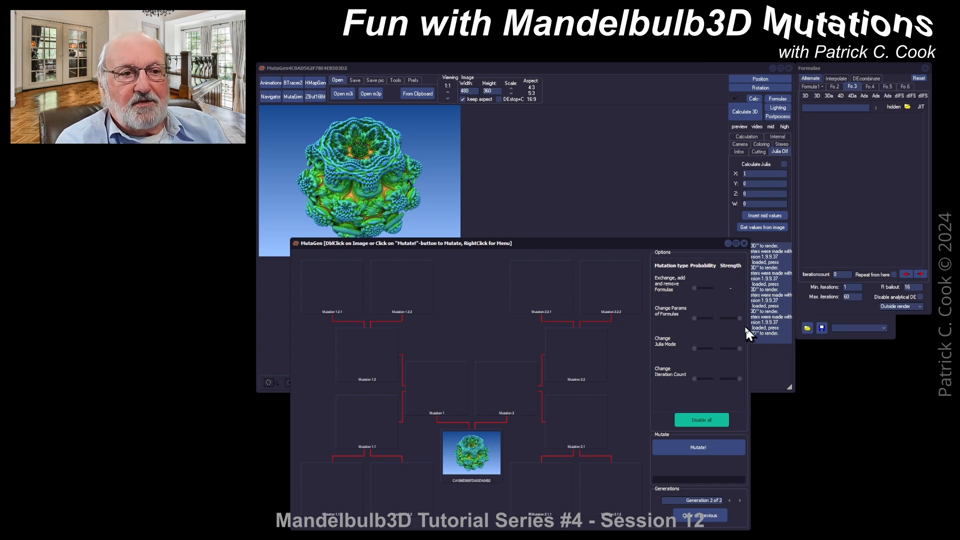
Set the probability and strength sliders for formula-parameter, Julia mode and iteration count mutations
click(740, 348)
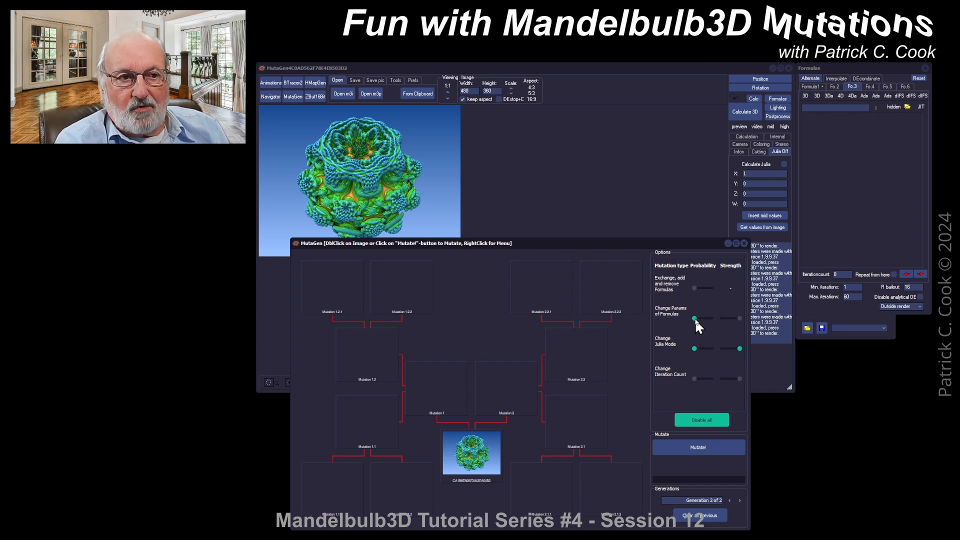
click(695, 289)
drag(693, 318, 726, 320)
drag(695, 348, 725, 385)
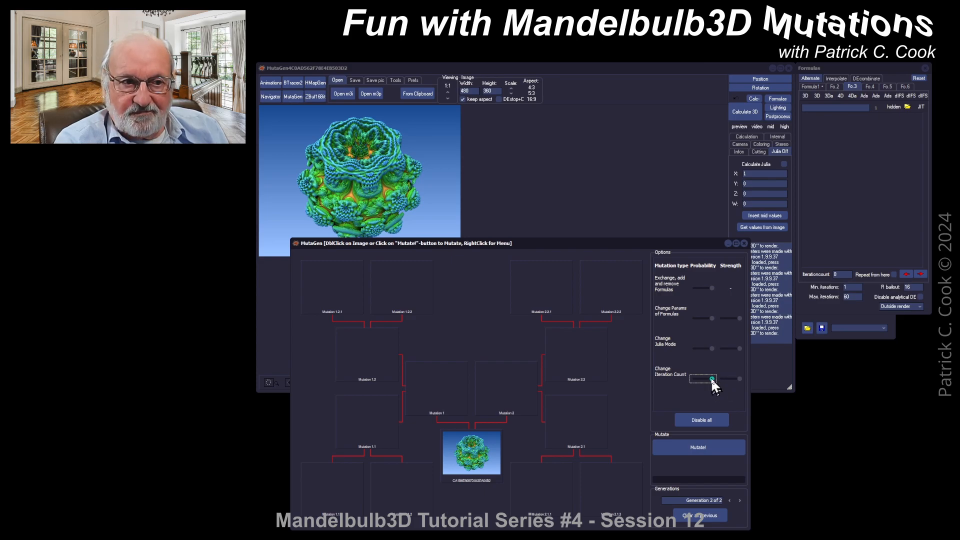
click(711, 349)
drag(710, 318, 682, 287)
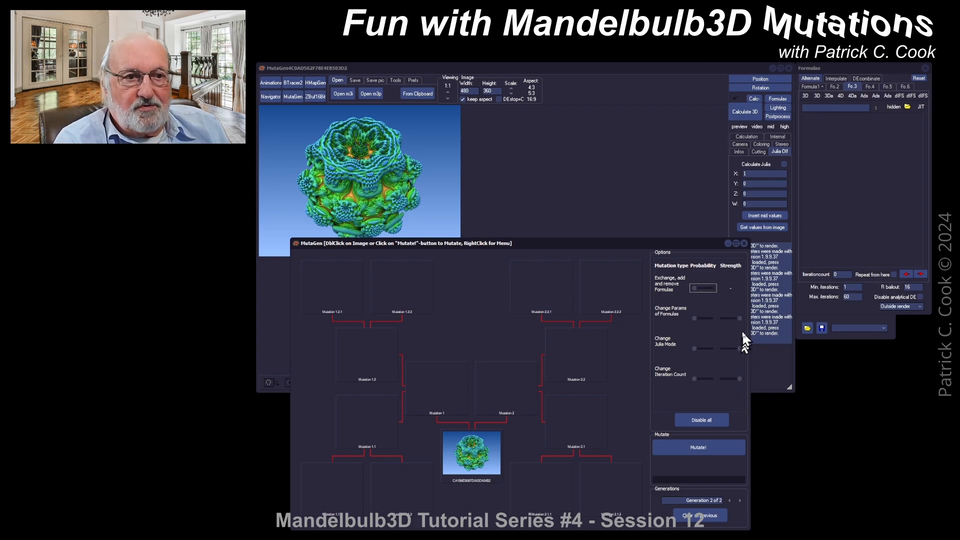
click(691, 318)
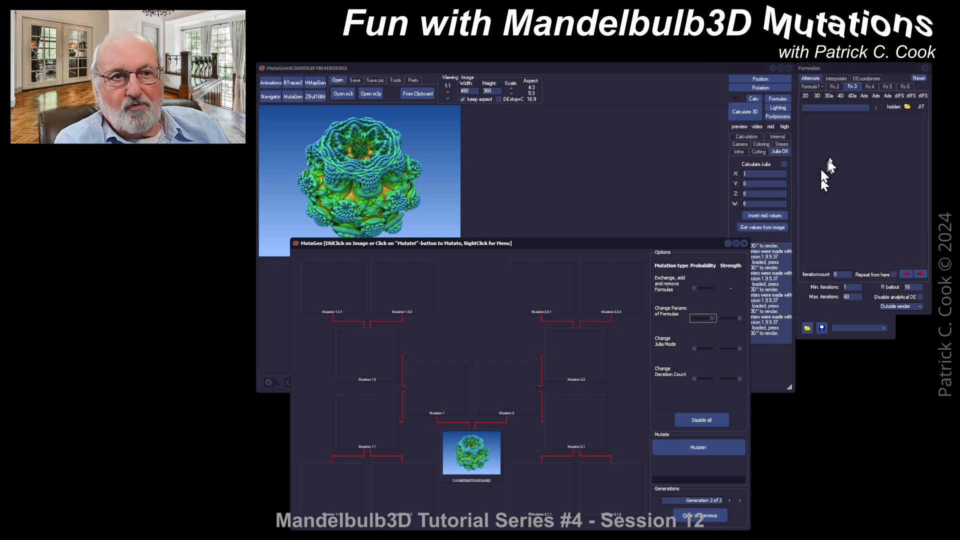
Retune the formula-parameter mutation sliders with Formula 1's Integer Power parameters shown and generate a new mutation generation
click(812, 84)
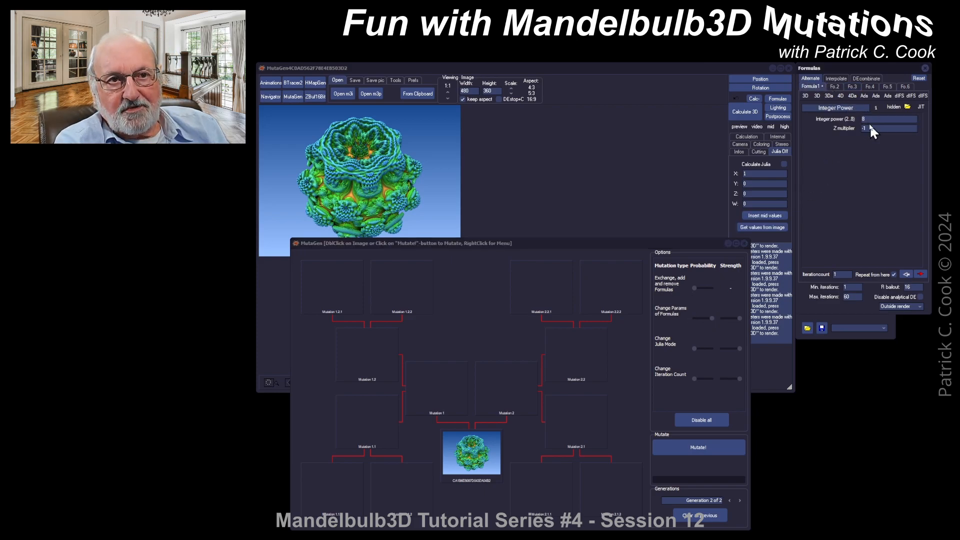
click(712, 318)
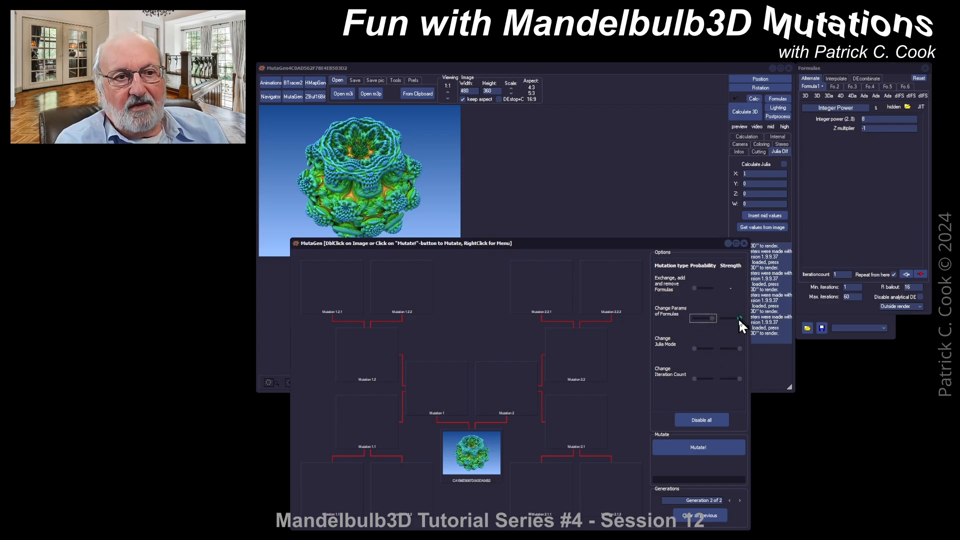
click(740, 318)
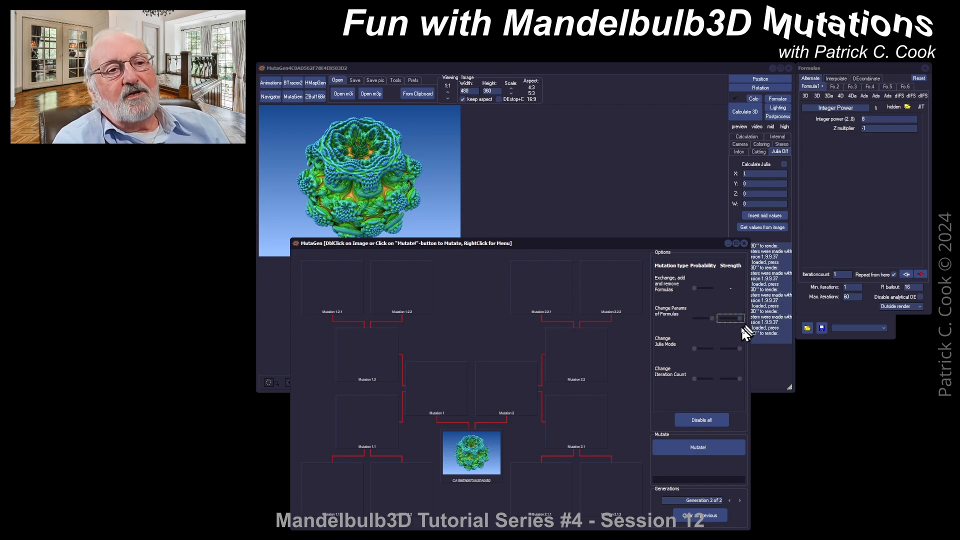
click(712, 317)
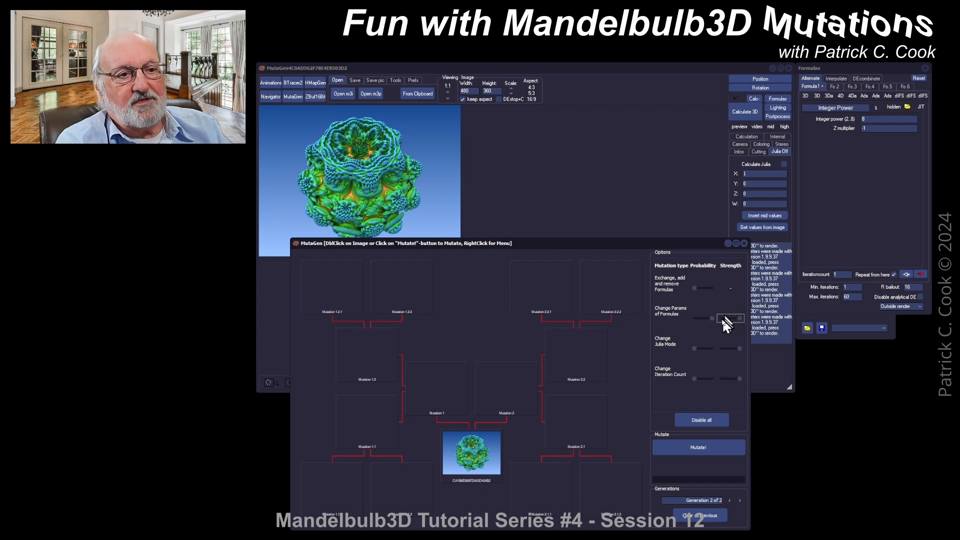
drag(712, 318, 697, 319)
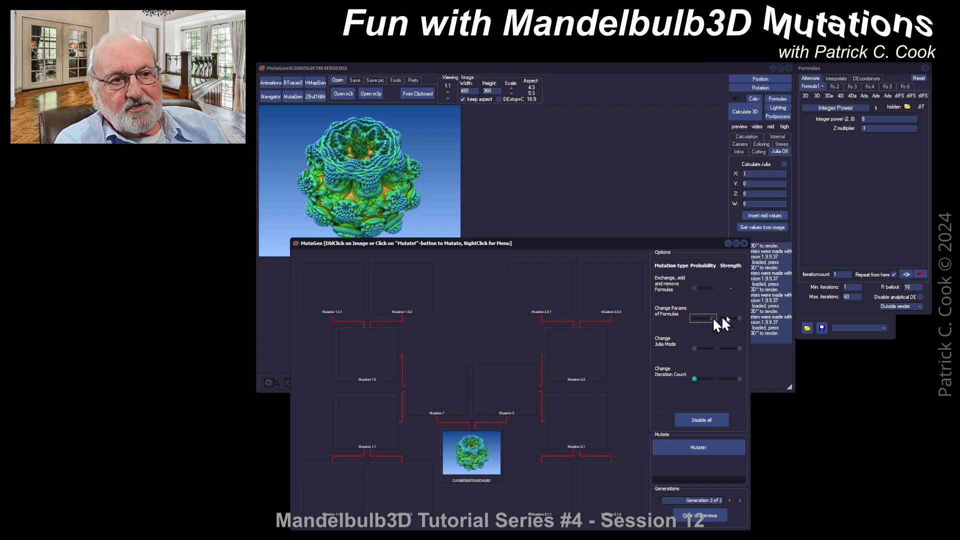
click(740, 318)
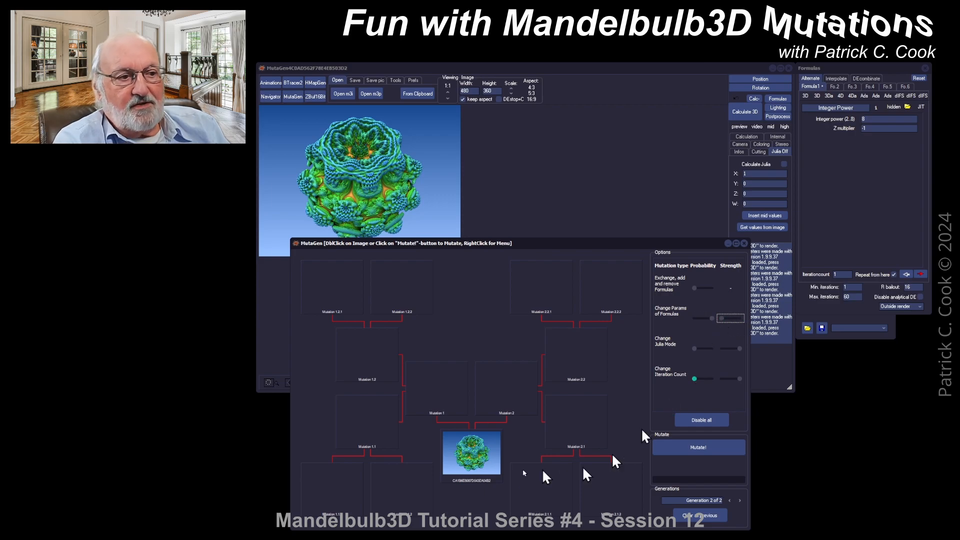
click(684, 447)
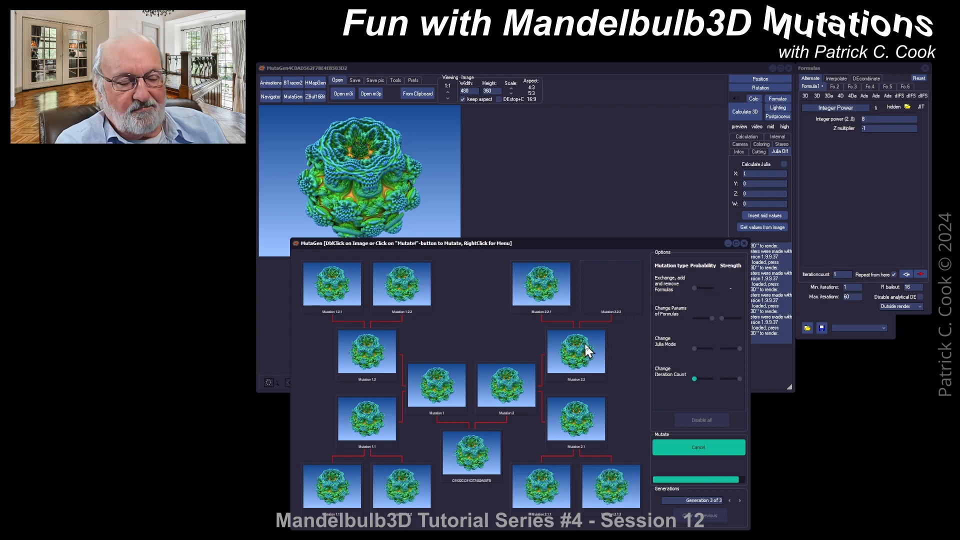
Raise the formula-parameter mutation strength and generate another mutation generation
click(713, 318)
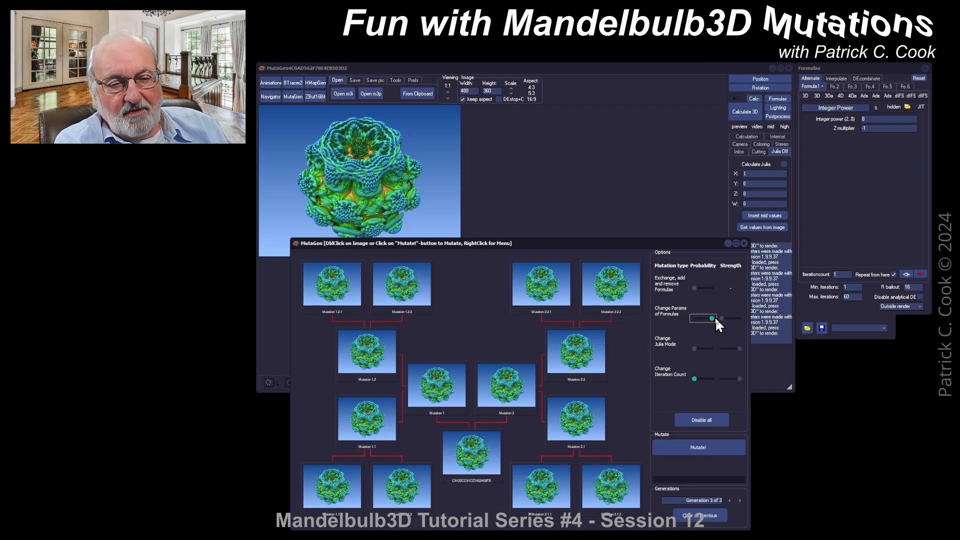
click(721, 318)
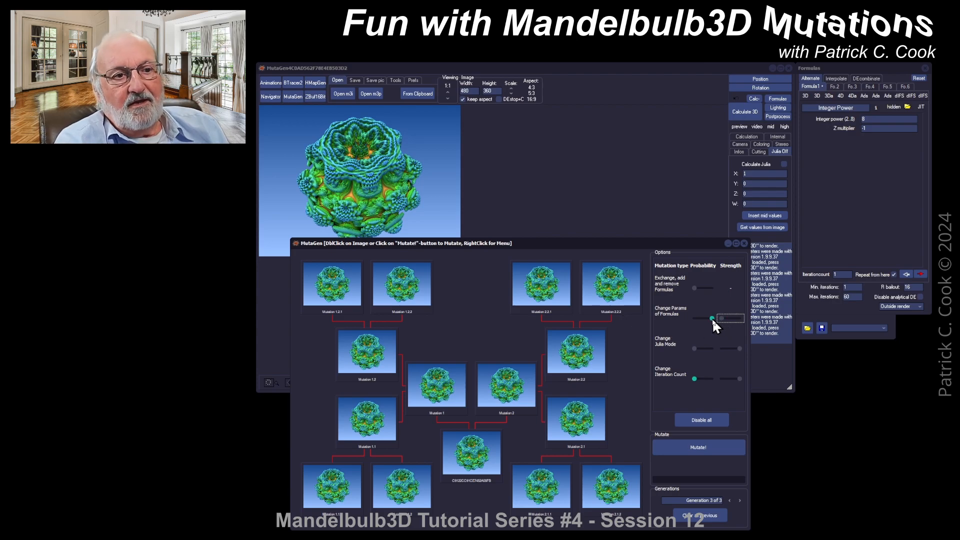
drag(712, 318, 720, 320)
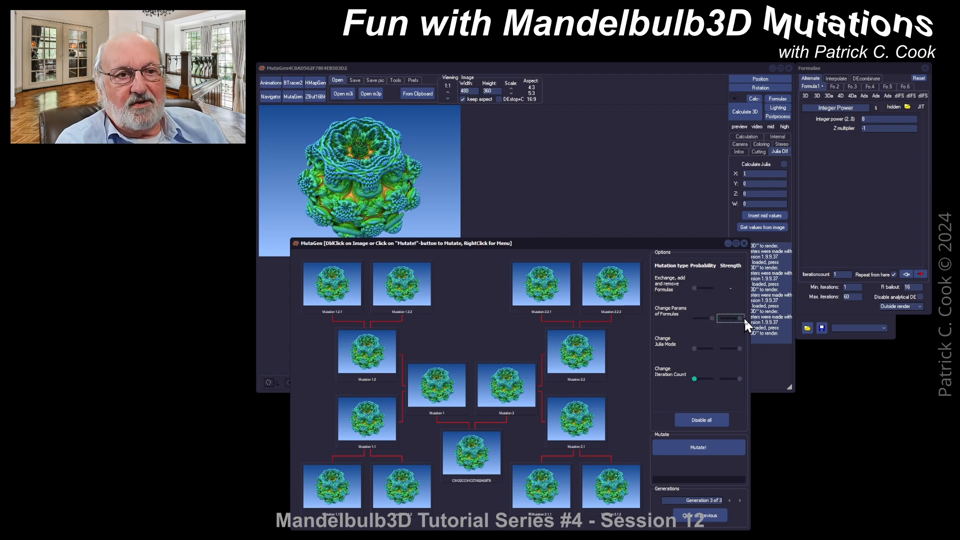
click(698, 446)
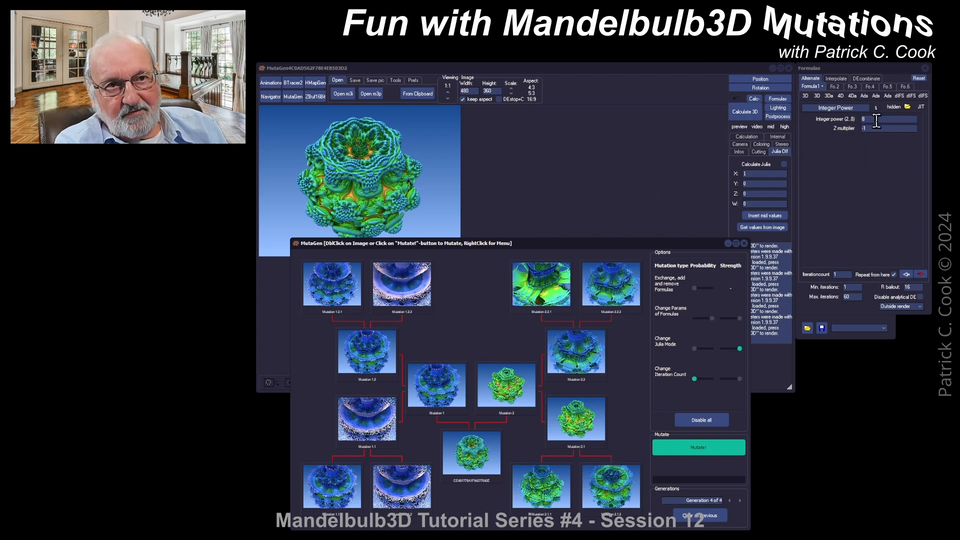
Send the Mutation 2.0.1 thumbnail to the main editor
right_click(539, 286)
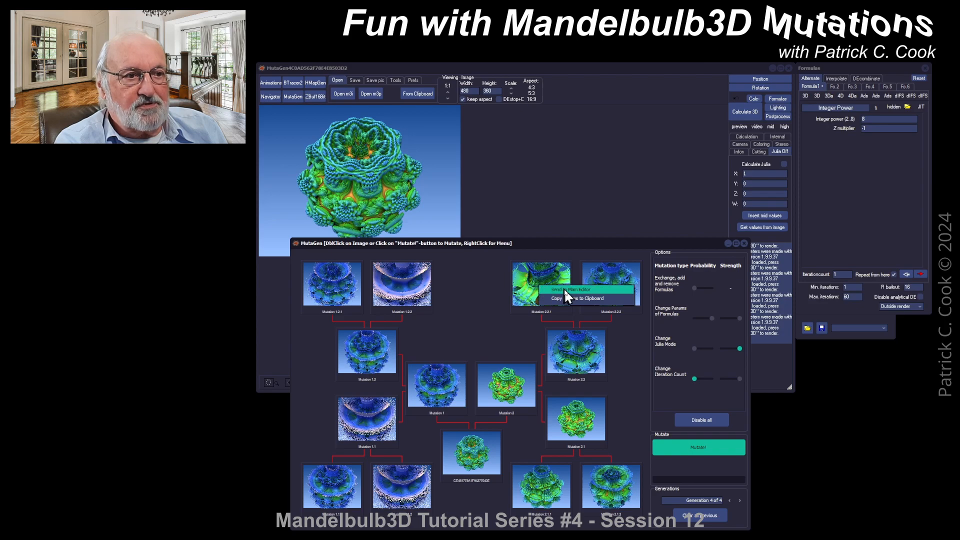
click(565, 289)
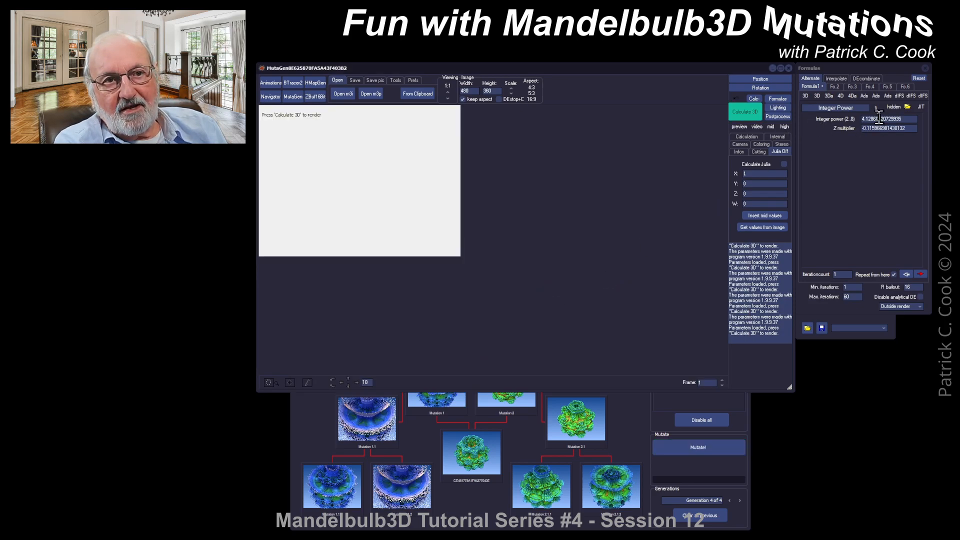
Inspect the Integer Power value in the formula panel and bring the MutaGen window back to front
drag(883, 119, 895, 119)
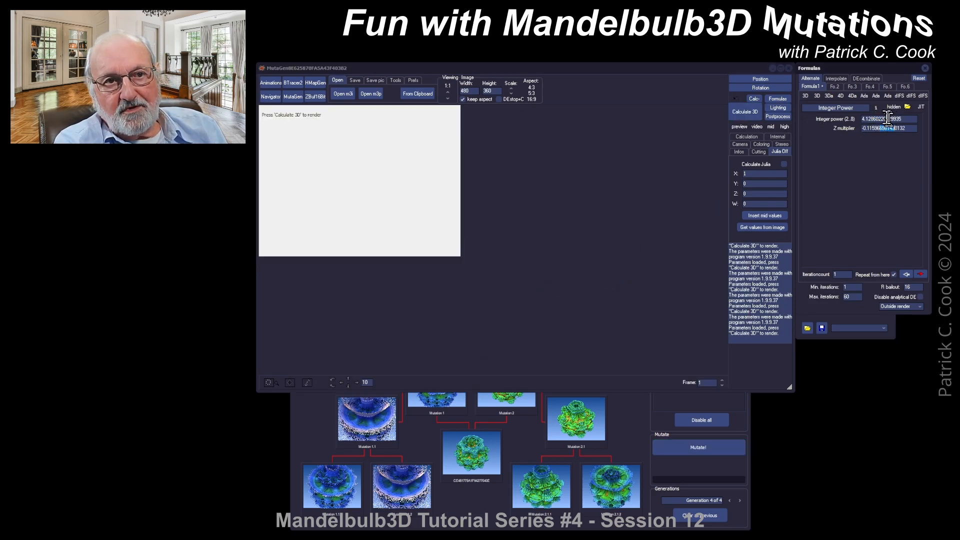
click(885, 119)
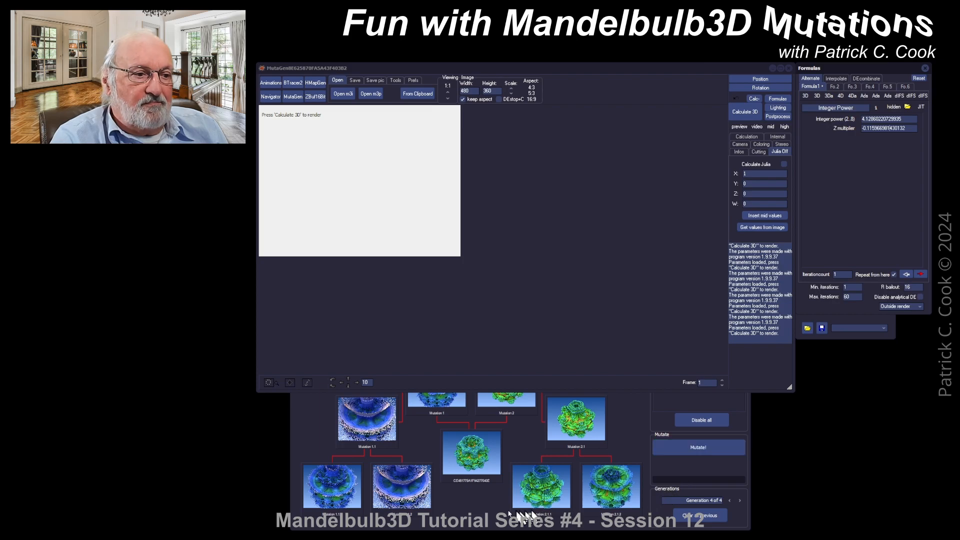
click(490, 507)
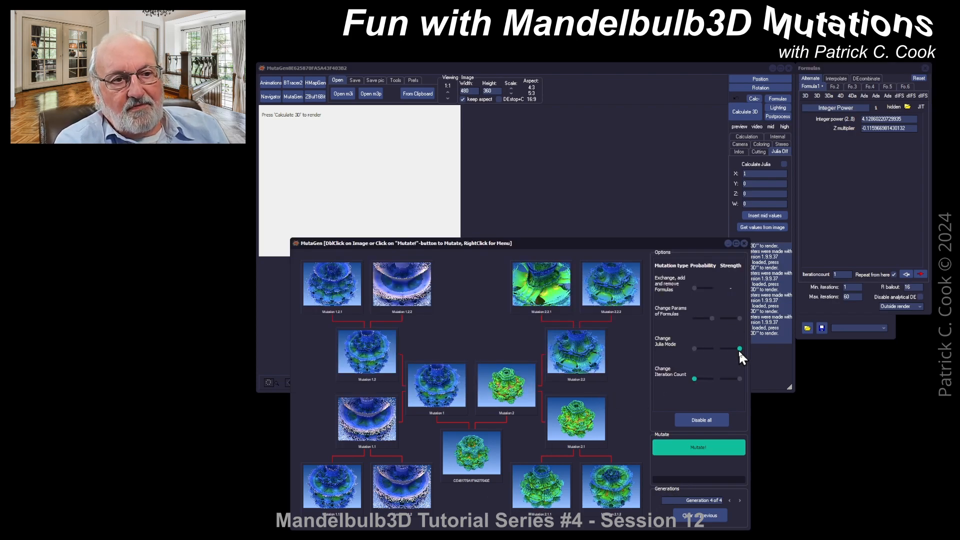
Adjust the formula-parameter mutation probability and strength sliders
click(712, 318)
drag(713, 319, 710, 318)
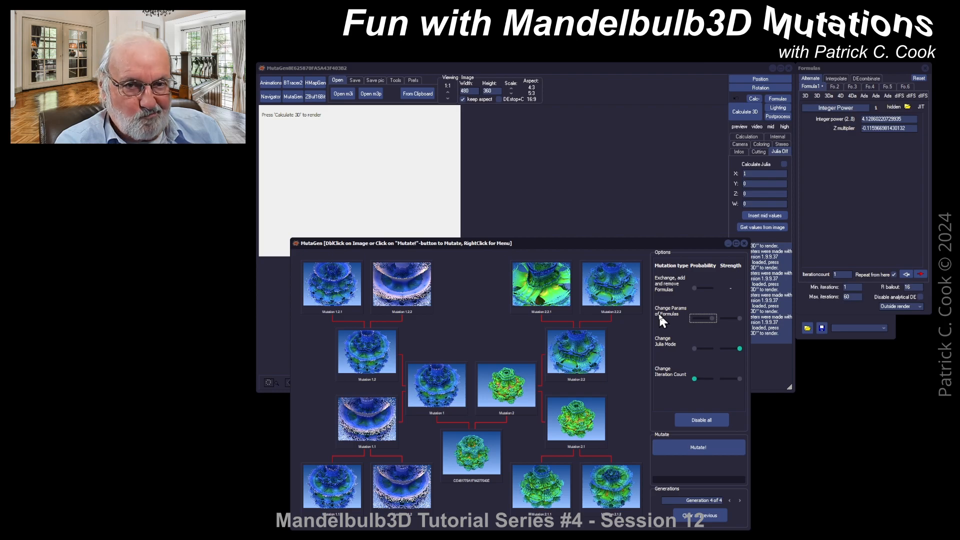
click(740, 317)
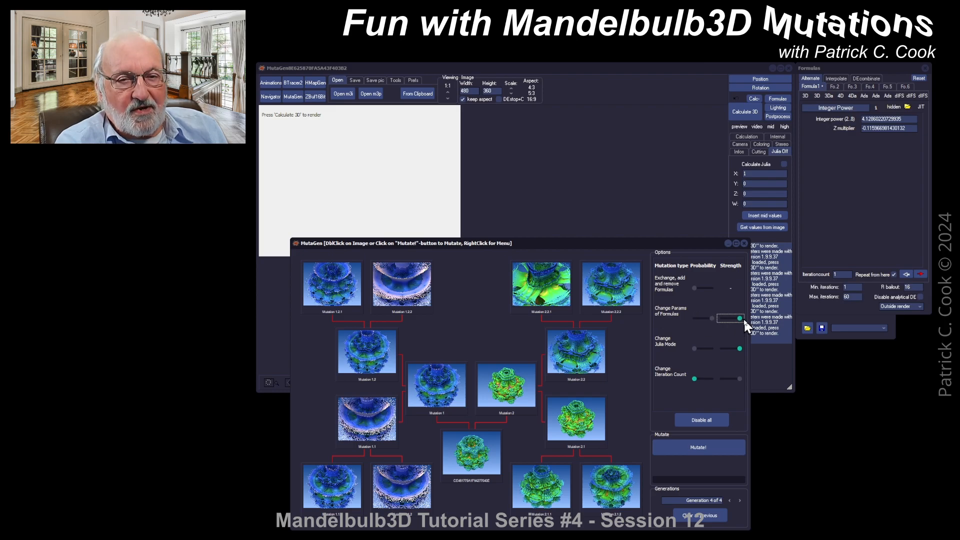